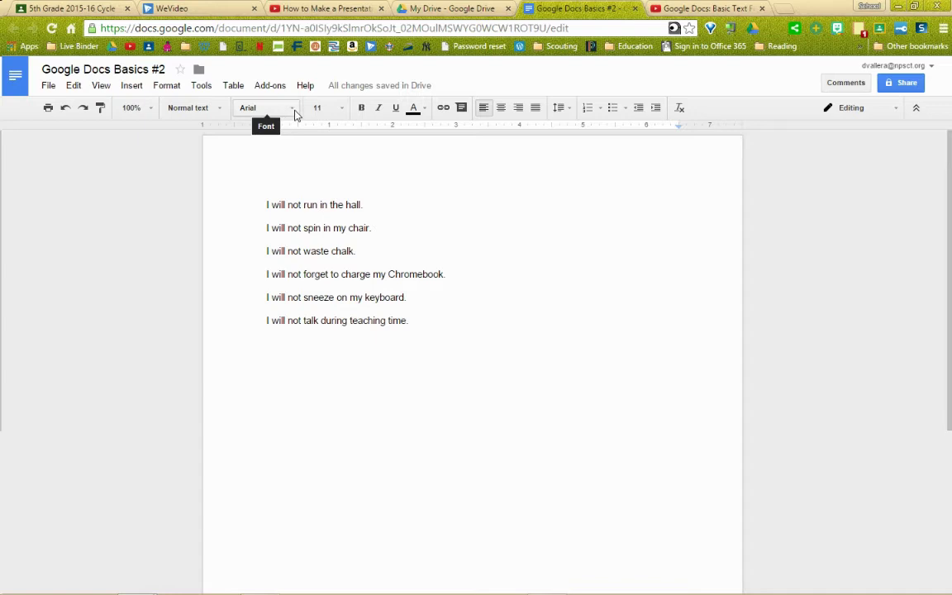
- Format the first sentence, "I will not run in the hall.", in Georgia at font size 12
mouse_move(352, 97)
left_click_drag(263, 205, 369, 205)
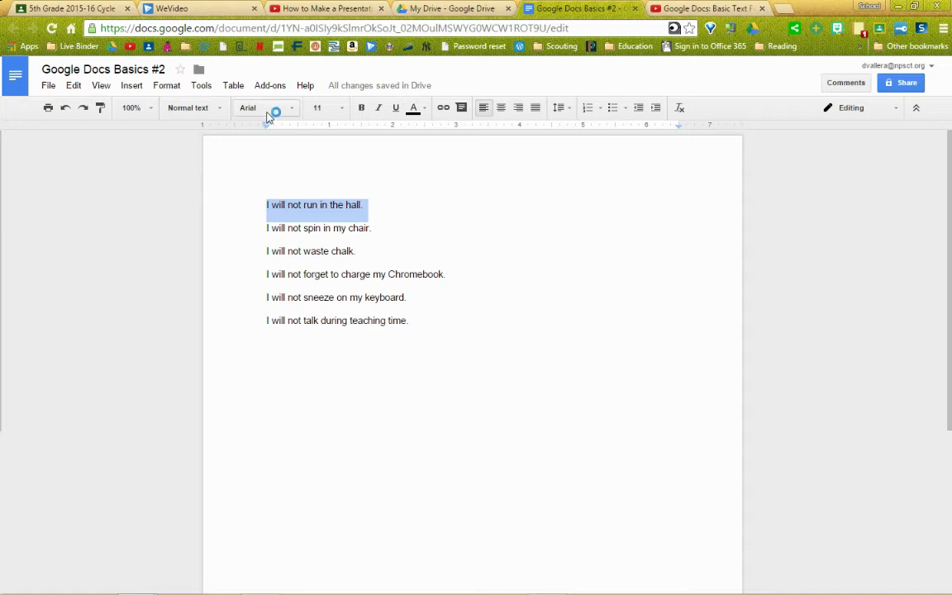
left_click(291, 115)
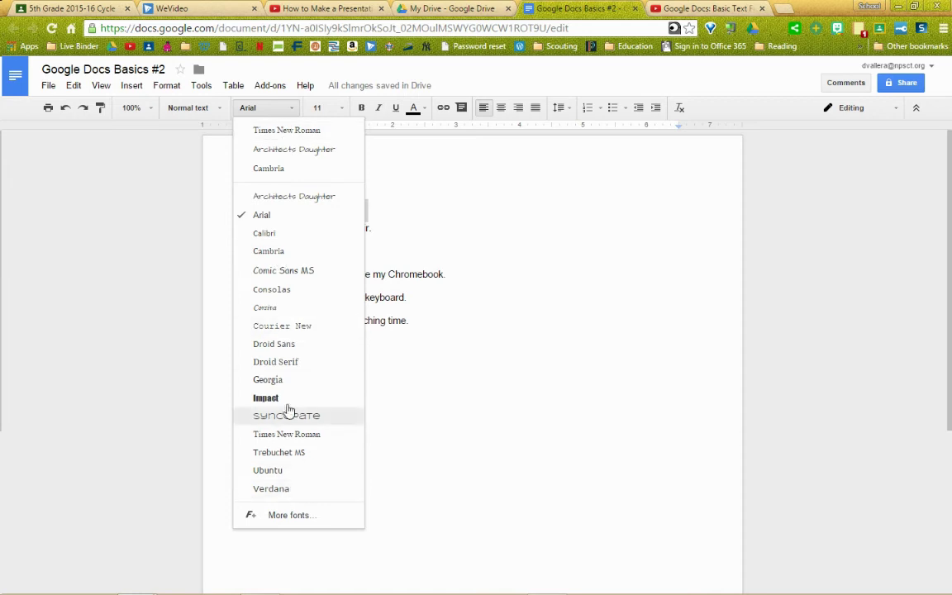
left_click(293, 520)
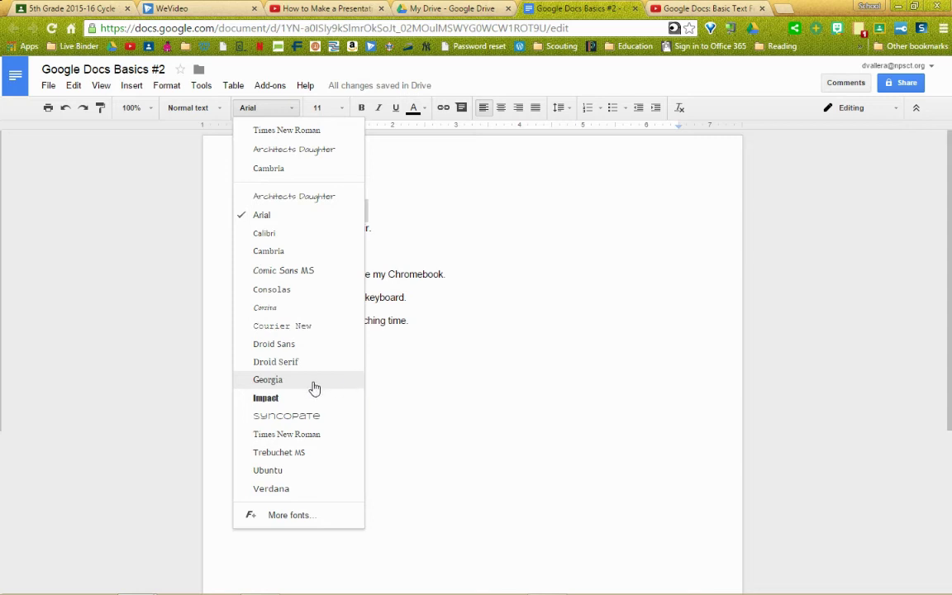
left_click(264, 380)
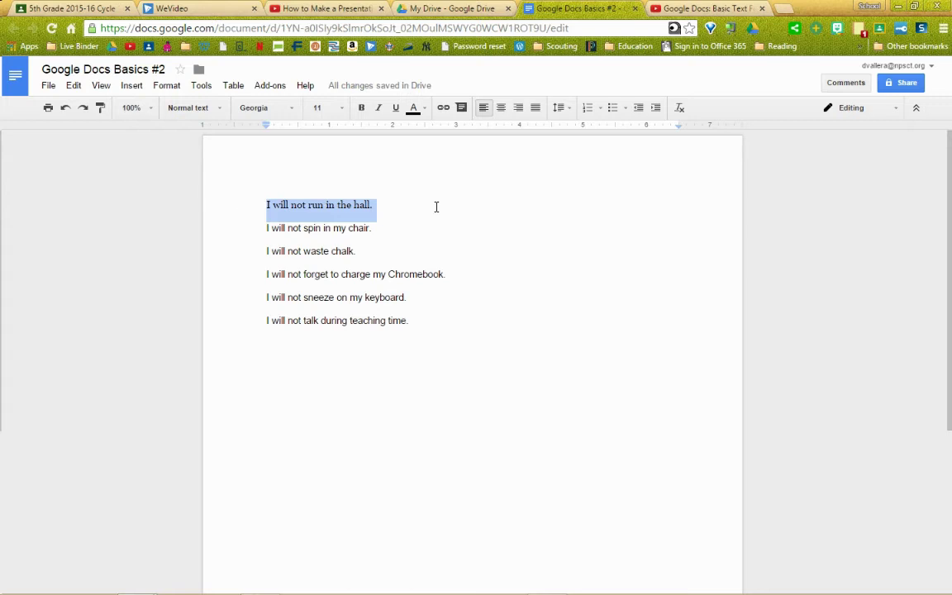
left_click(341, 114)
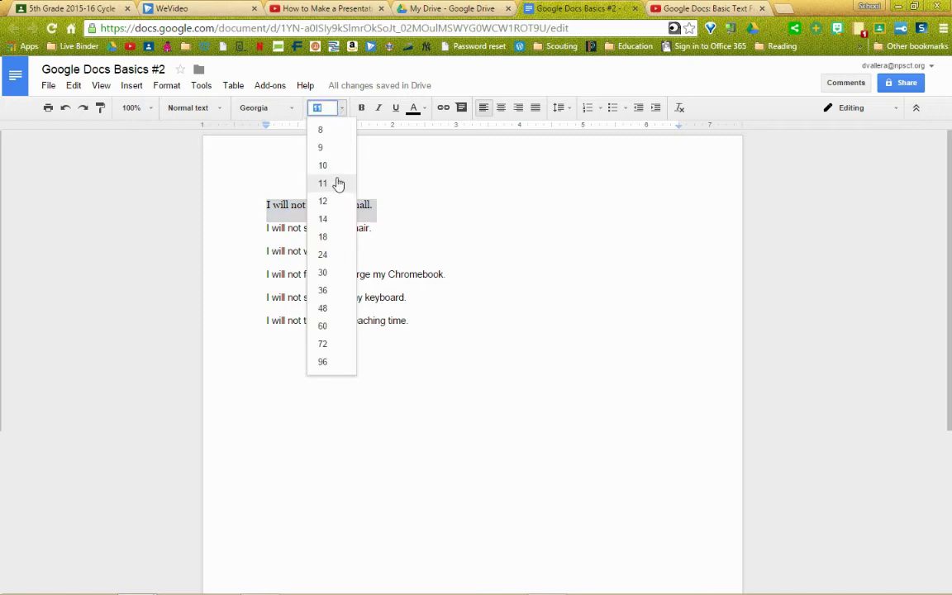
left_click(327, 201)
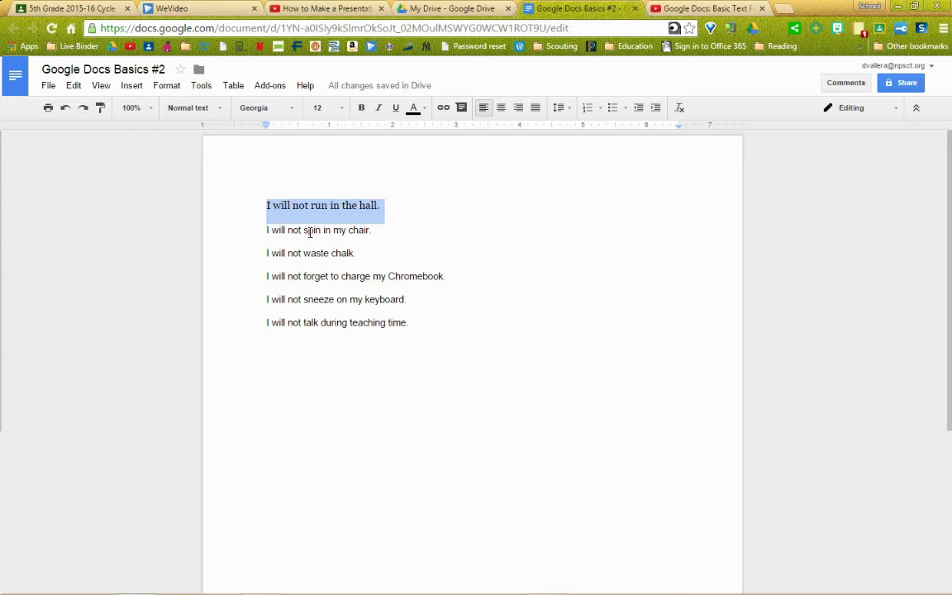
- Make the word "spin" bold in the second sentence
left_click_drag(302, 230, 321, 230)
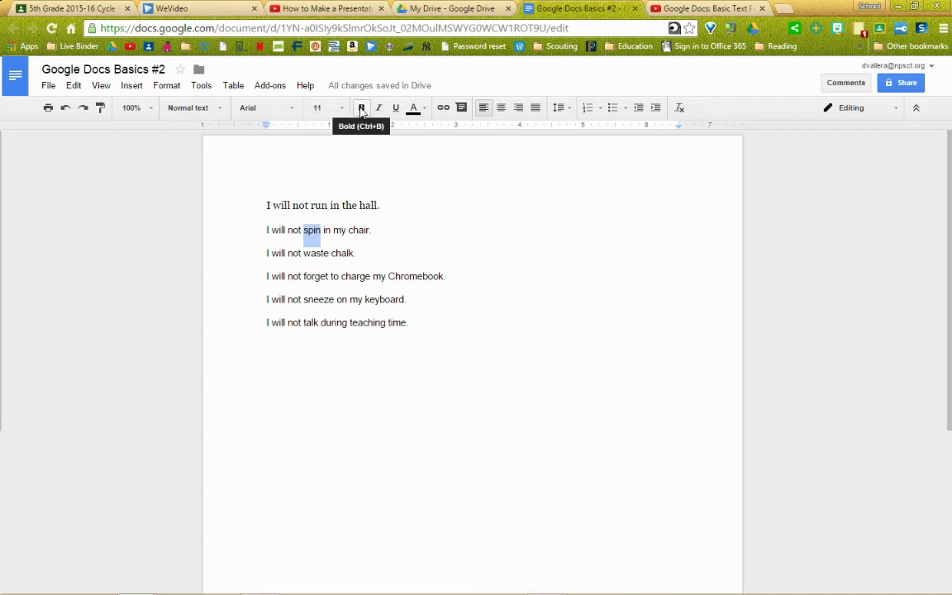
left_click(361, 110)
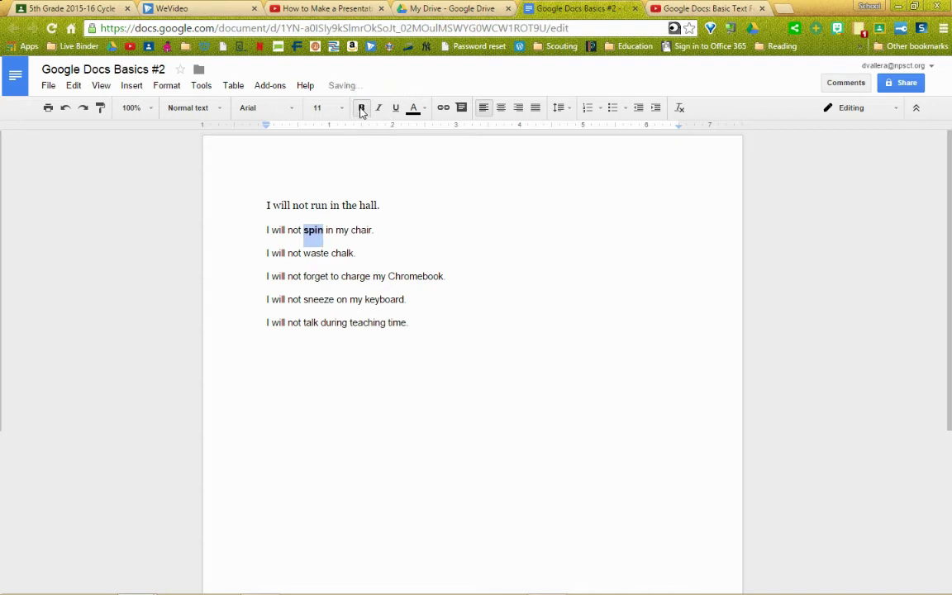
left_click(347, 250)
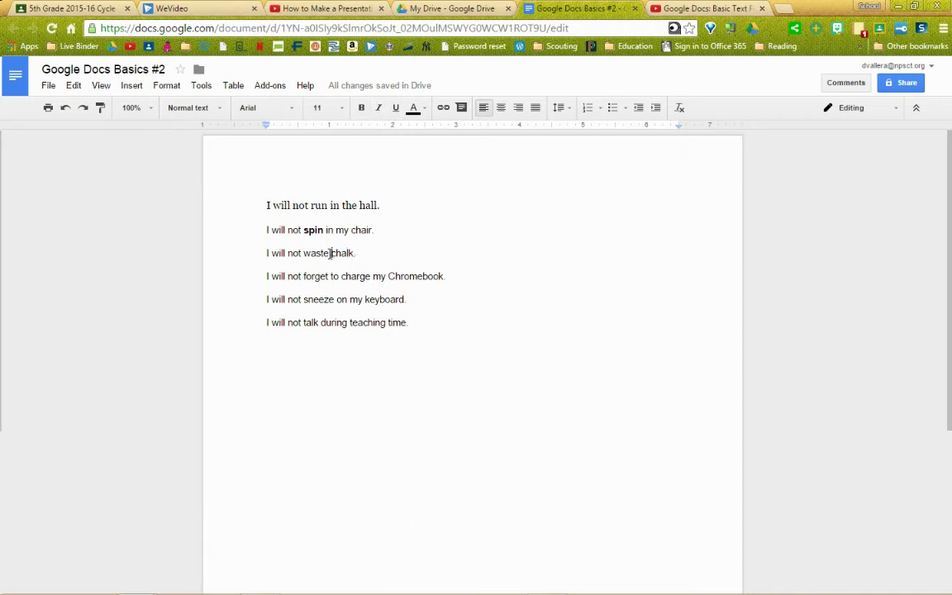
- Italicize the word "chalk" in the third sentence
left_click_drag(332, 254, 354, 254)
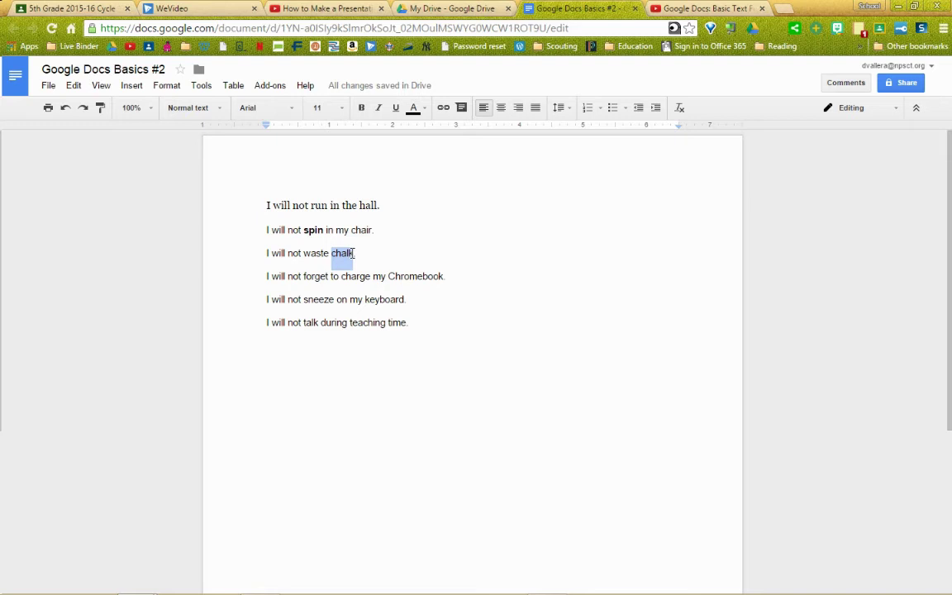
left_click(378, 107)
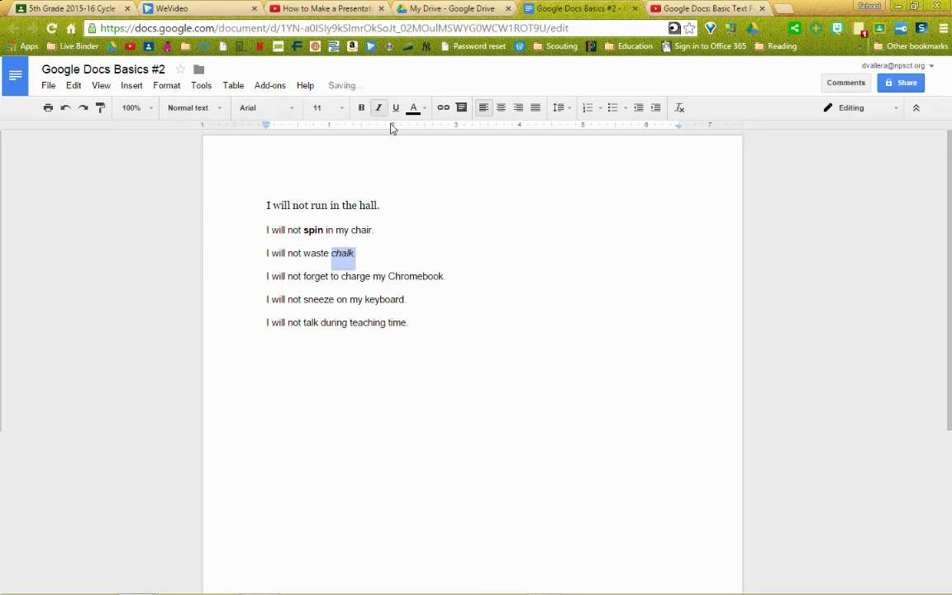
left_click(366, 257)
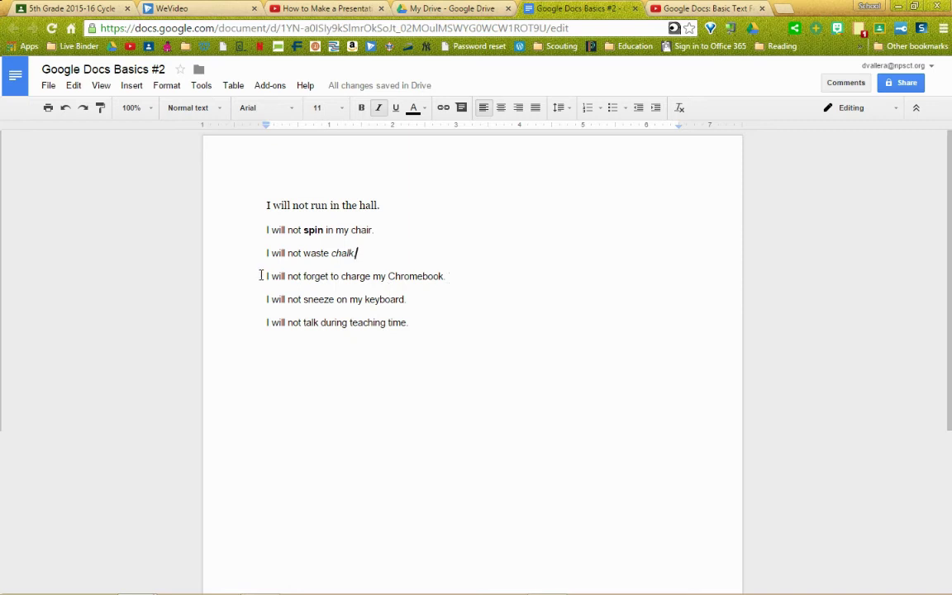
- Underline the whole sentence "I will not forget to charge my Chromebook." and undo any accidental move of it
left_click_drag(265, 277, 451, 274)
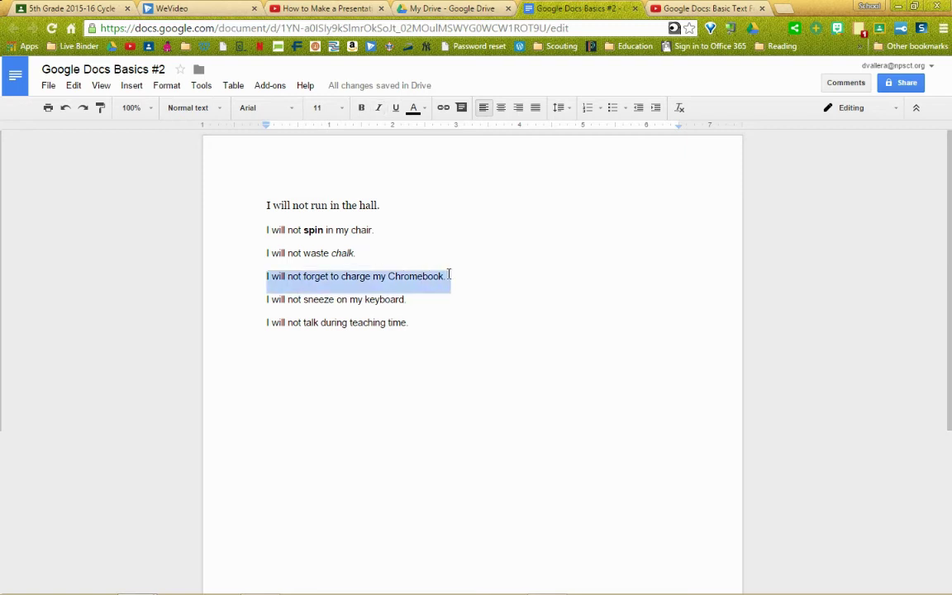
left_click(396, 110)
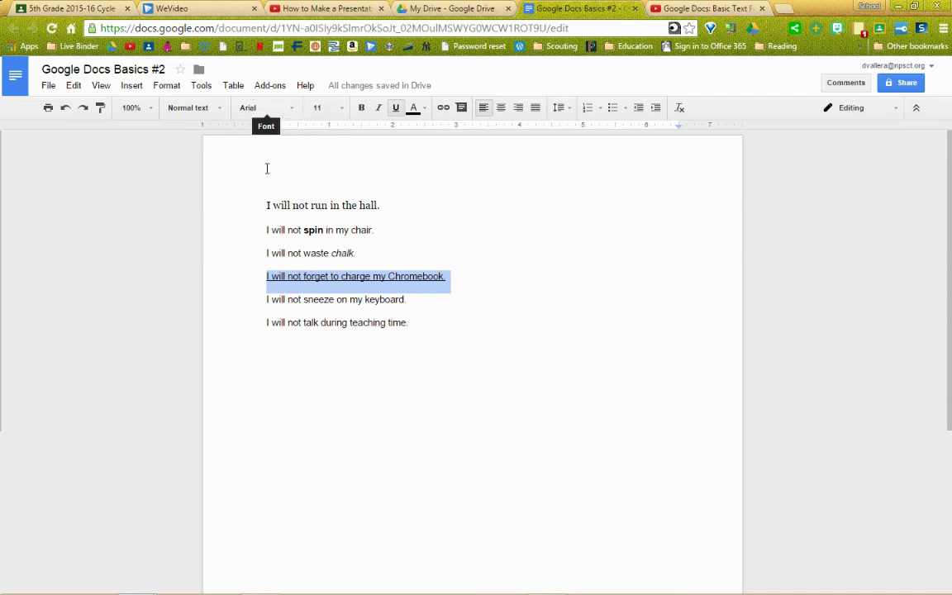
left_click_drag(269, 276, 356, 299)
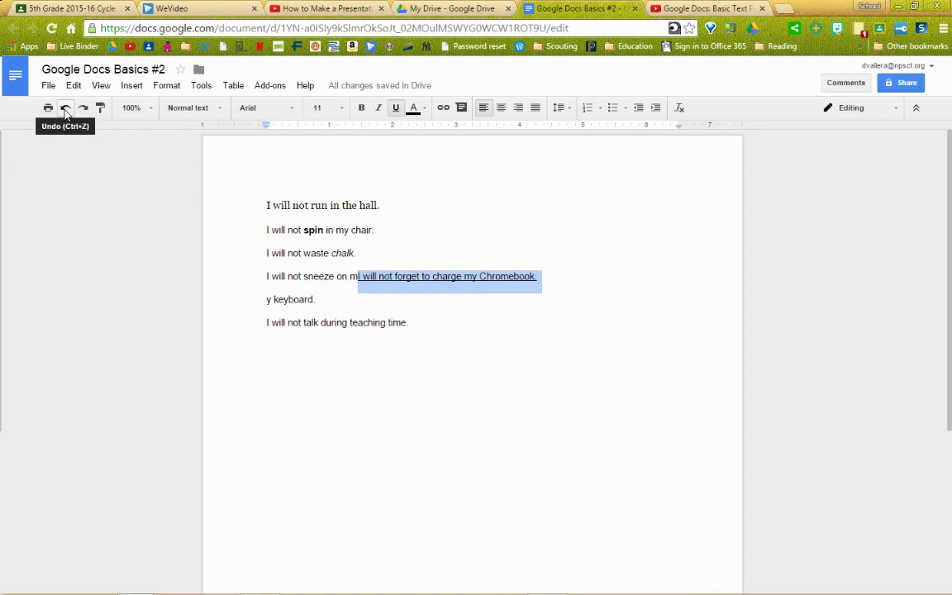
key("ctrl+z")
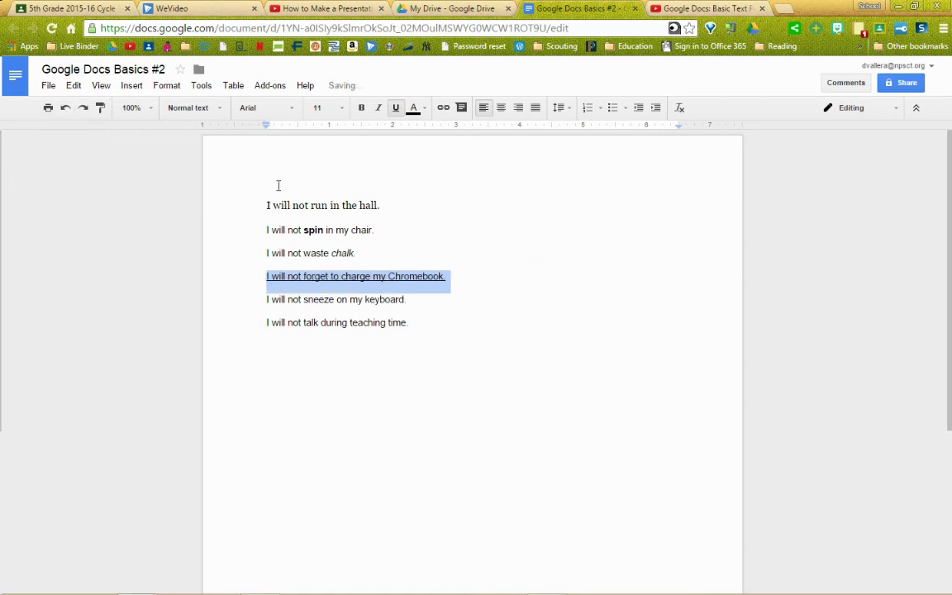
left_click(463, 312)
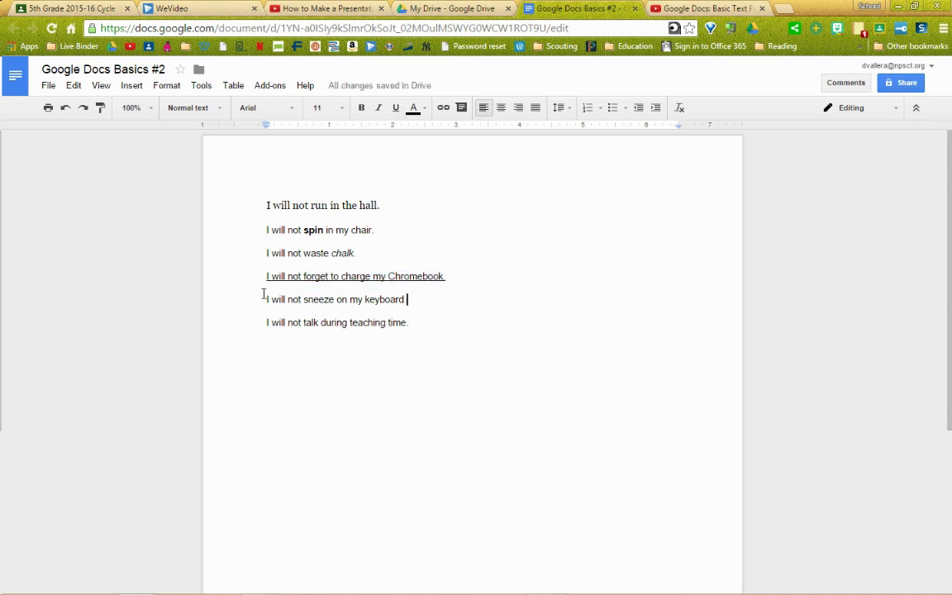
- Add the Passion One font from the extended font collection and apply it to the sentence "I will not sneeze on my keyboard."
left_click_drag(267, 299, 410, 300)
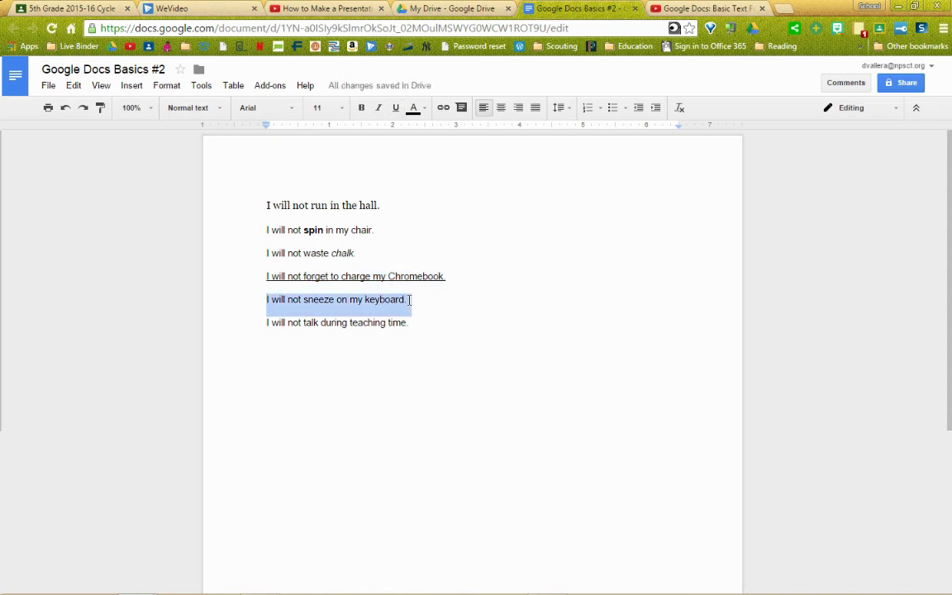
left_click(291, 109)
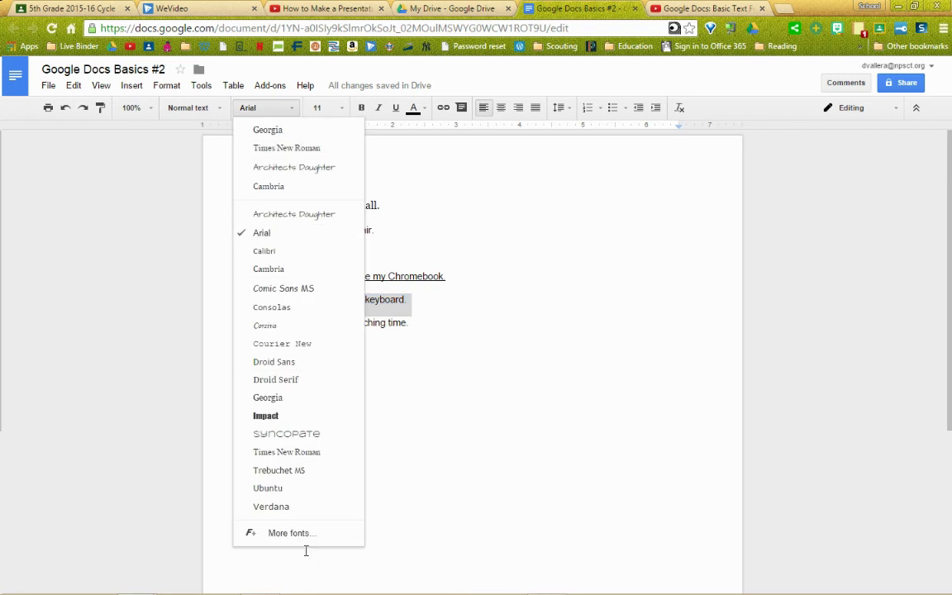
left_click(285, 538)
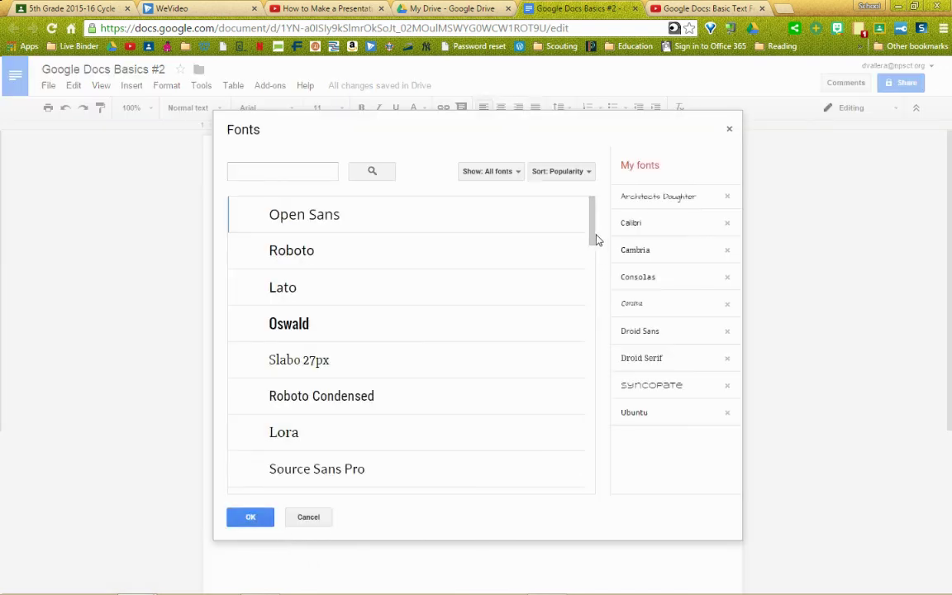
left_click_drag(591, 235, 585, 407)
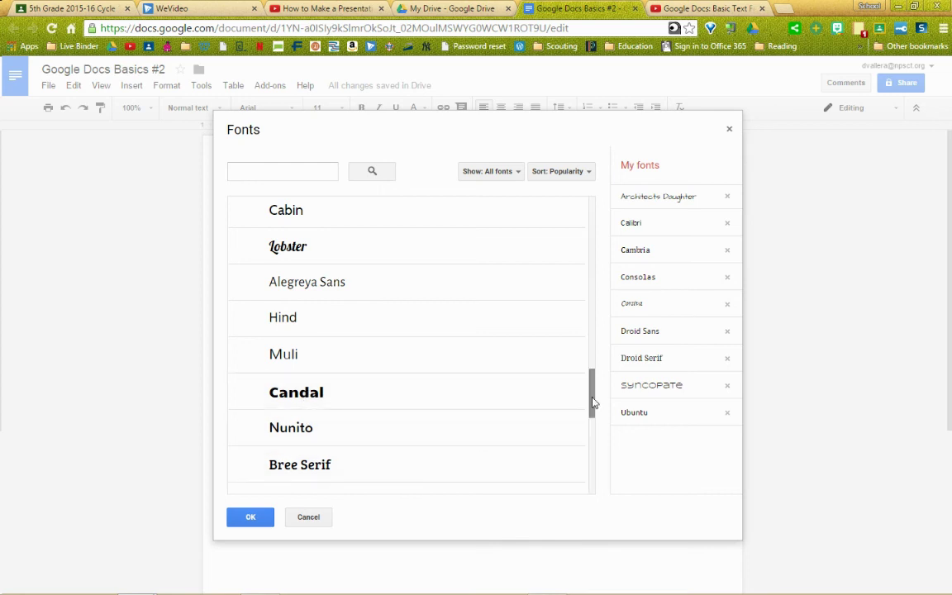
left_click_drag(592, 398, 588, 442)
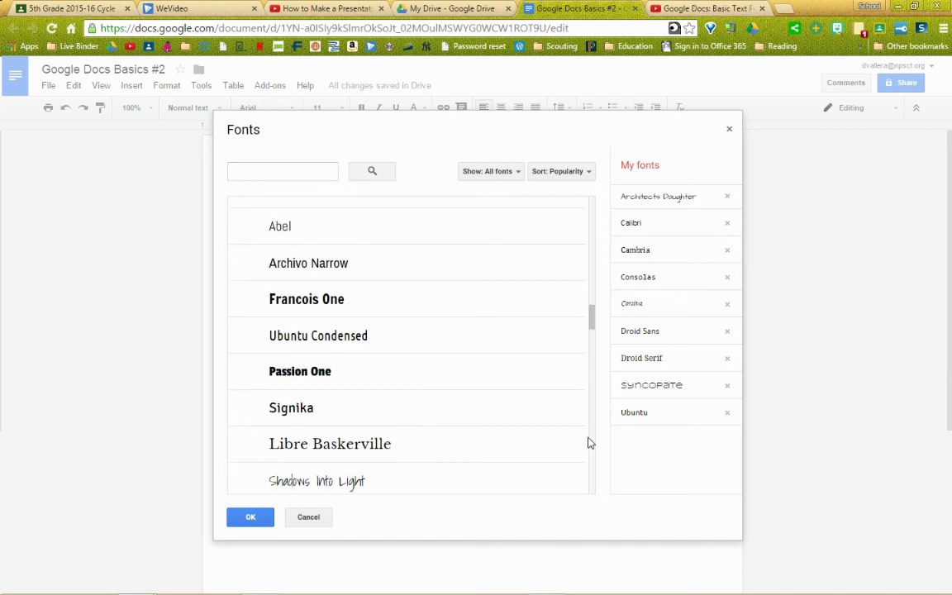
left_click(323, 374)
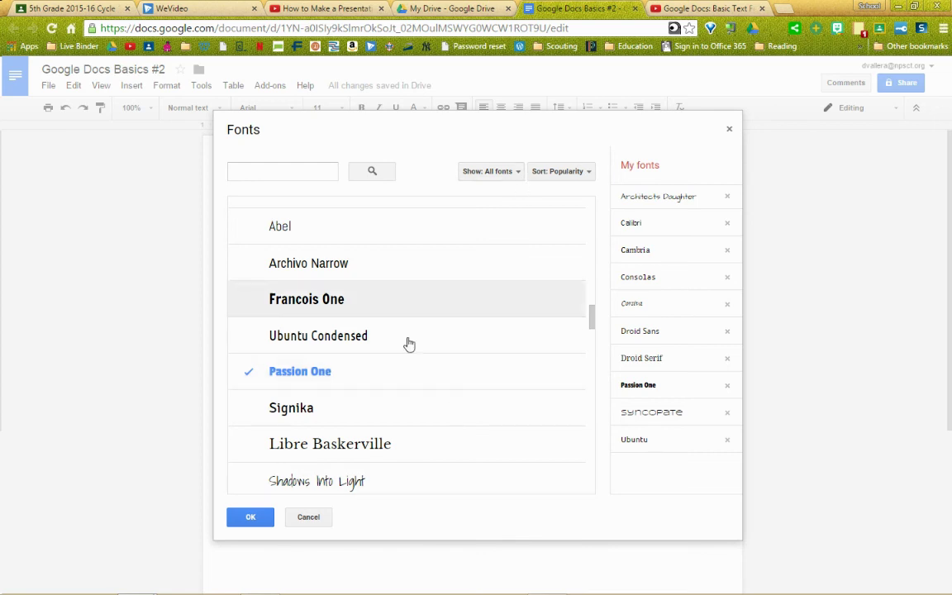
left_click(253, 519)
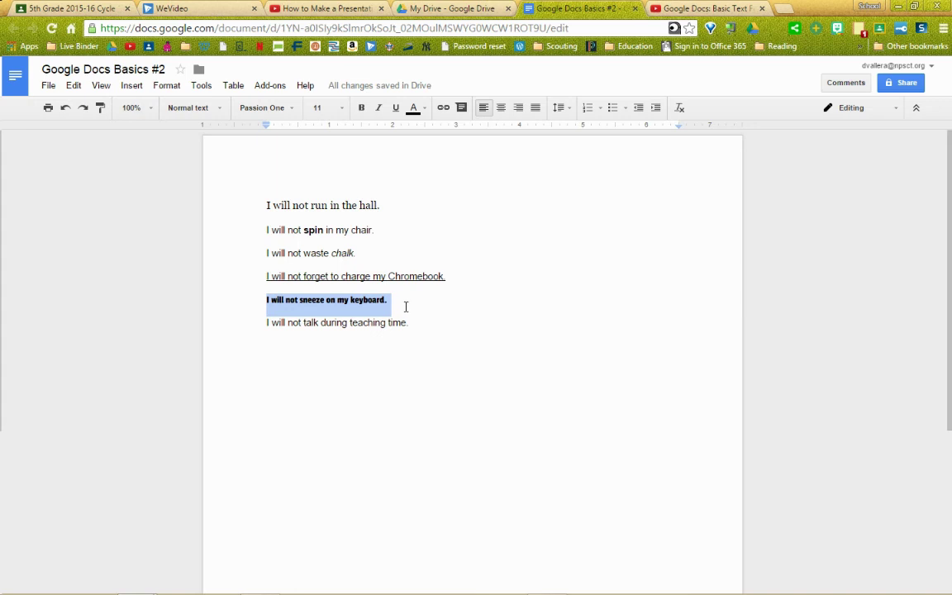
left_click(407, 307)
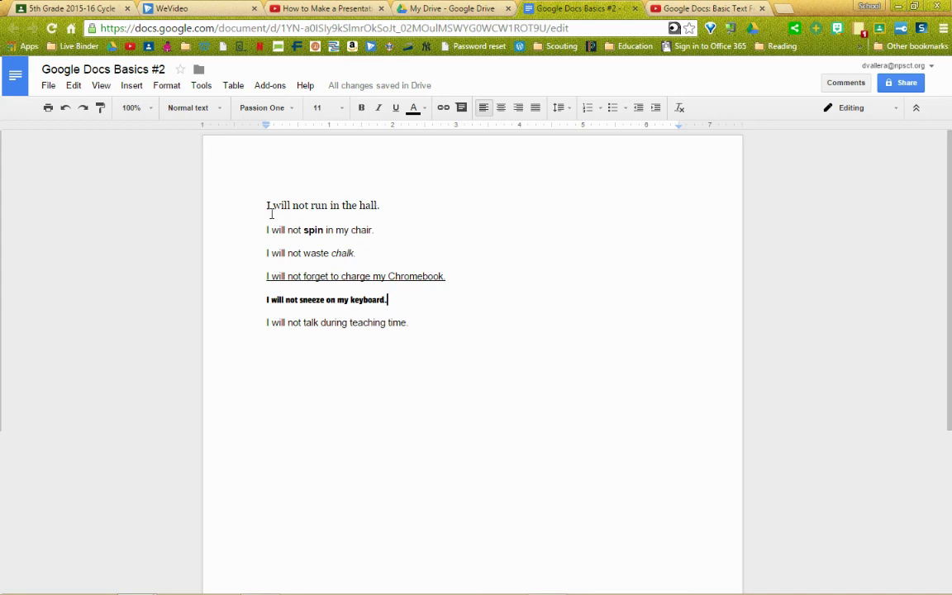
- Copy the first sentence's formatting onto the last sentence, "I will not talk during teaching time.", with Paint format
left_click_drag(260, 205, 288, 207)
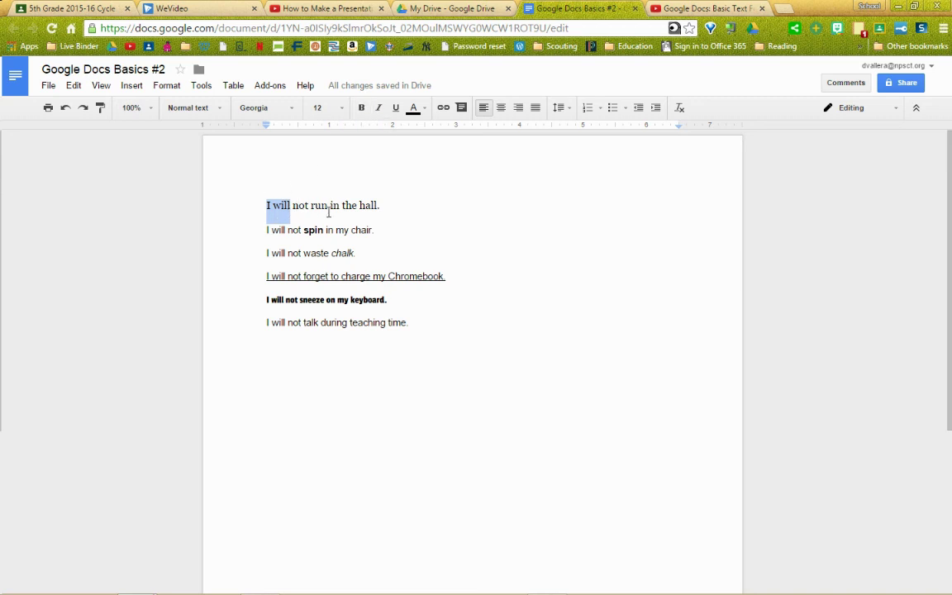
left_click(98, 111)
left_click_drag(263, 324, 411, 333)
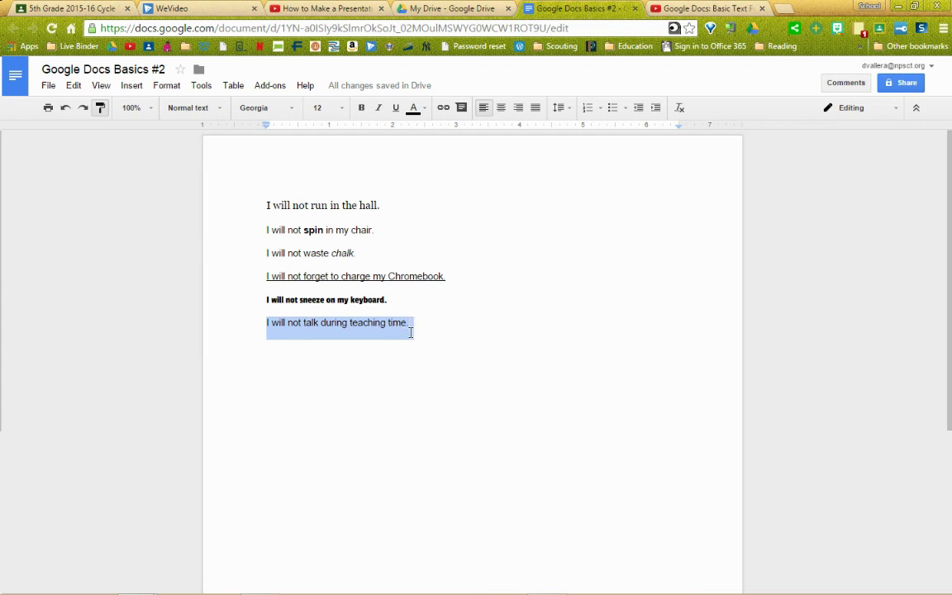
left_click_drag(411, 333, 412, 334)
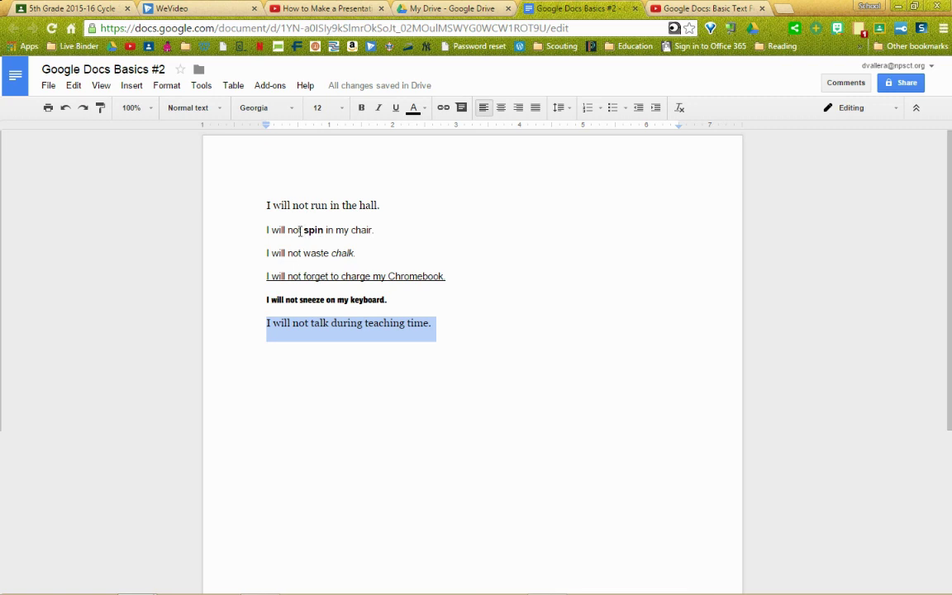
- Copy the formatting of the bold word "spin" onto "teaching time." in the last sentence with Paint format
left_click_drag(302, 230, 324, 229)
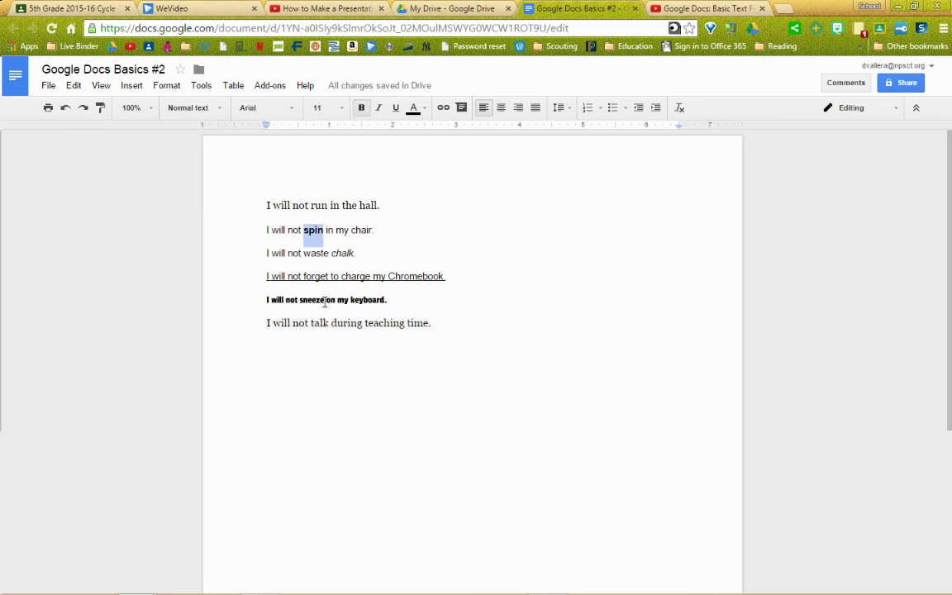
left_click(99, 109)
left_click_drag(363, 323, 435, 325)
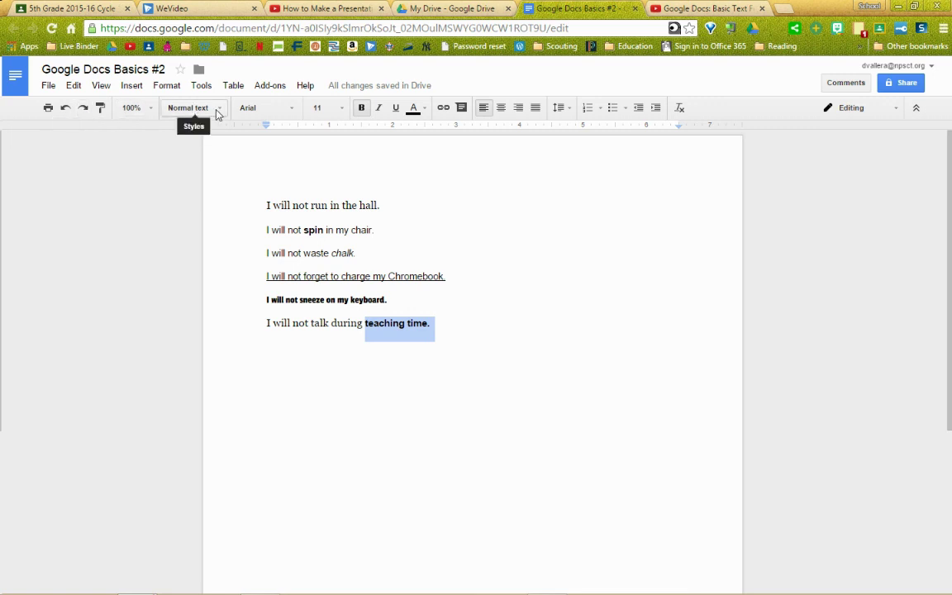
left_click(291, 111)
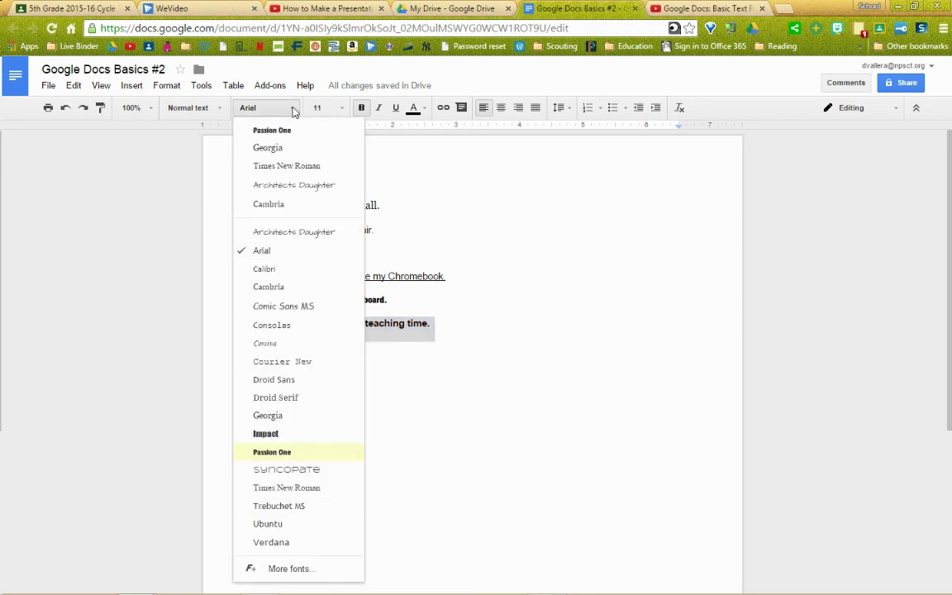
left_click(322, 124)
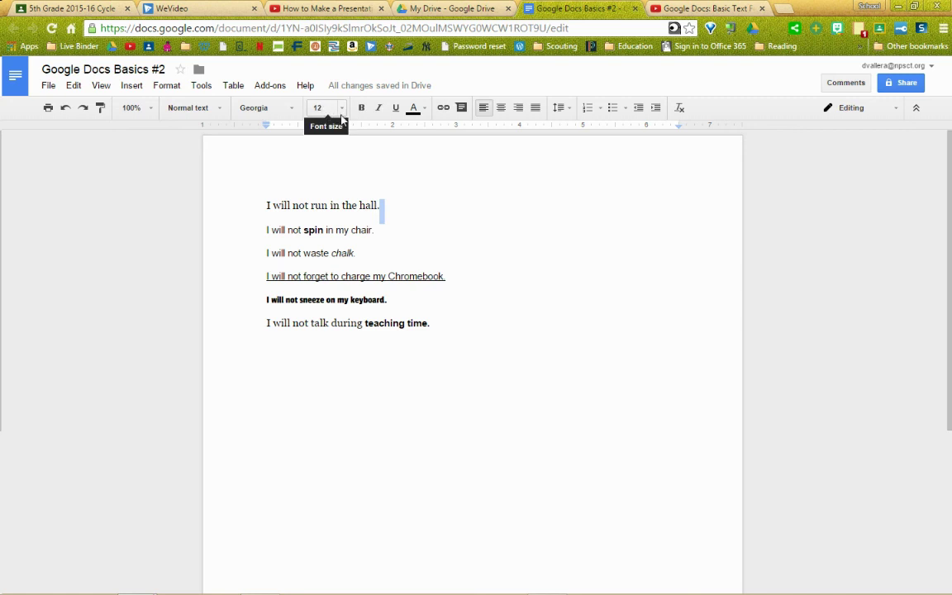
left_click(343, 112)
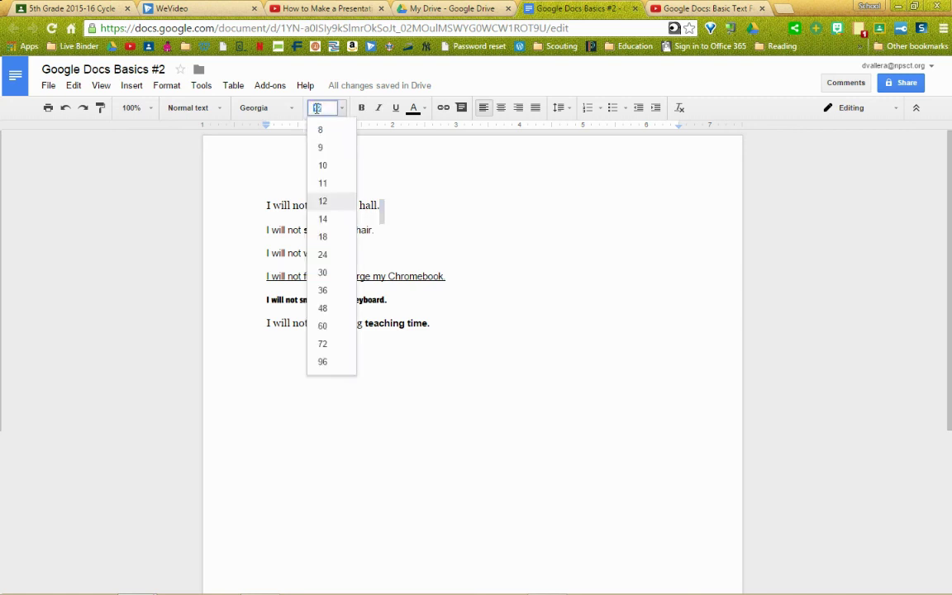
left_click(342, 112)
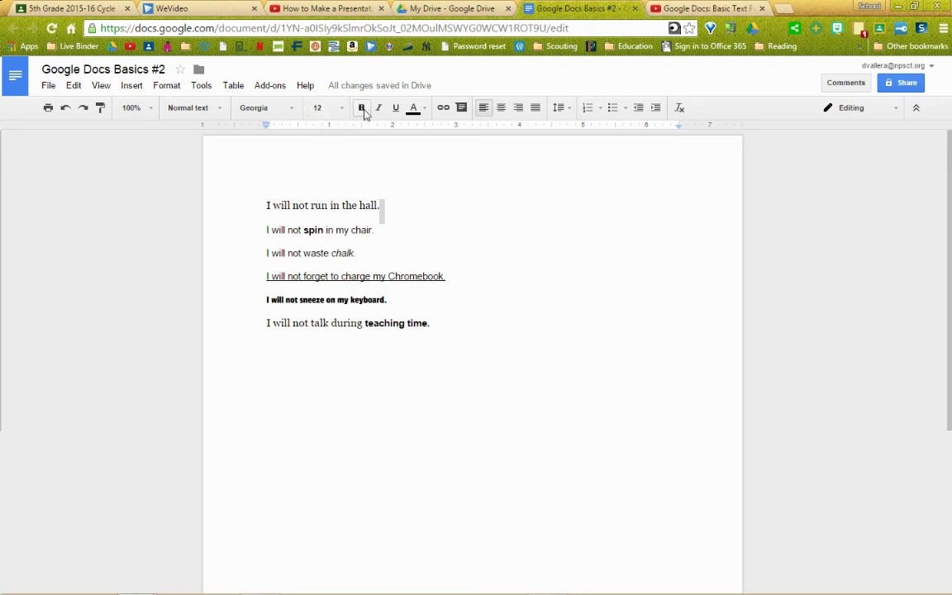